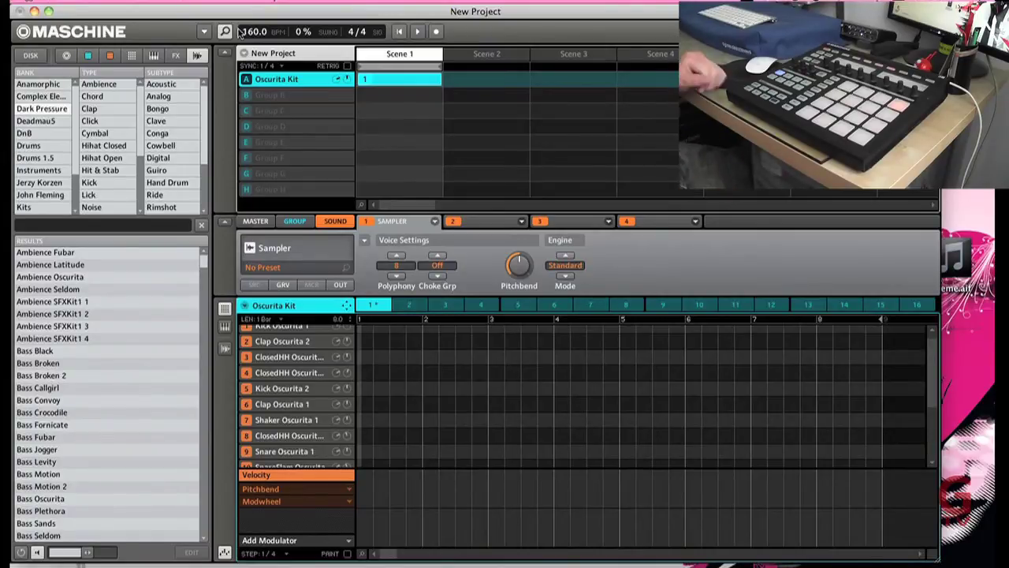
Stop playback once the Oscurita hits, ClosedHH through Bass, are recorded into the 8-bar pattern.
scroll(398, 343, "up", 1)
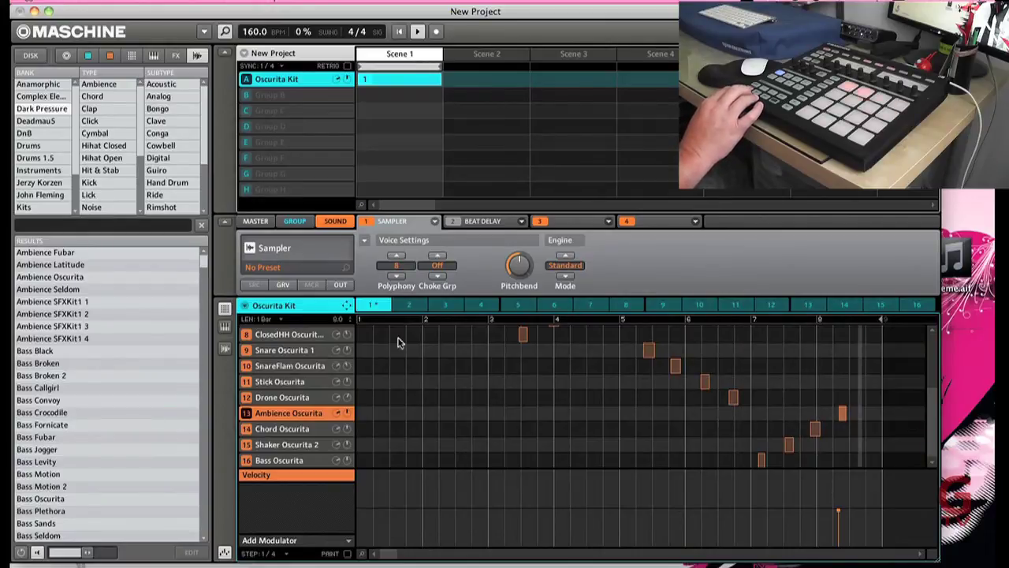
key("space")
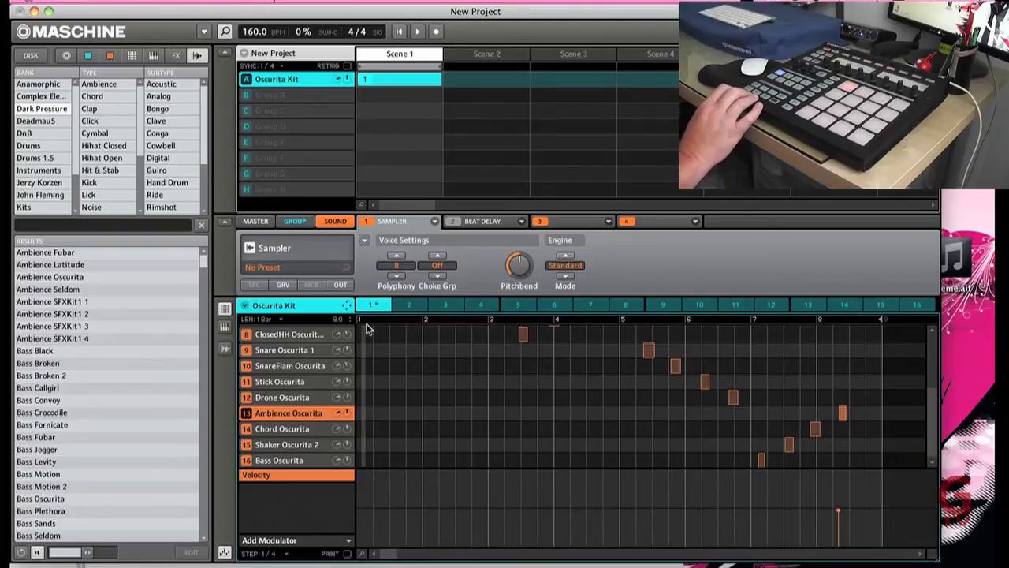
Render the Oscurita Kit pattern to audio and drop it onto the desktop as a file.
left_click_drag(345, 305, 373, 310)
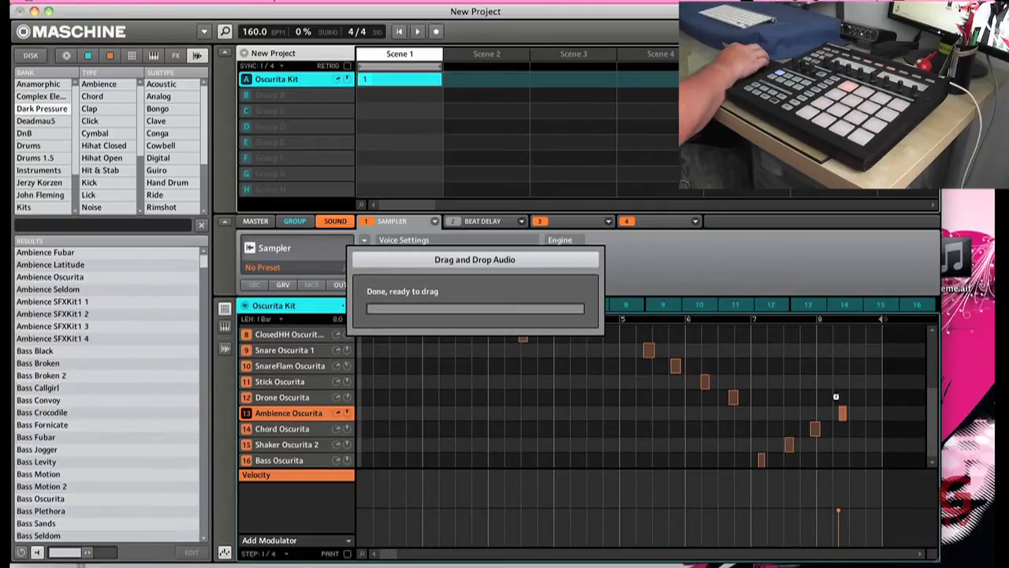
left_click_drag(836, 396, 961, 402)
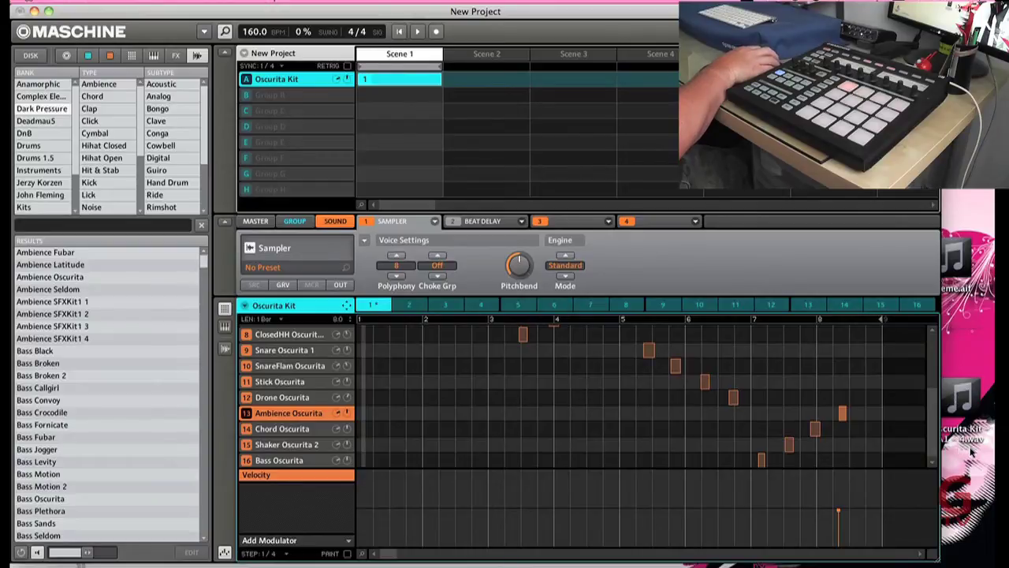
mouse_move(979, 396)
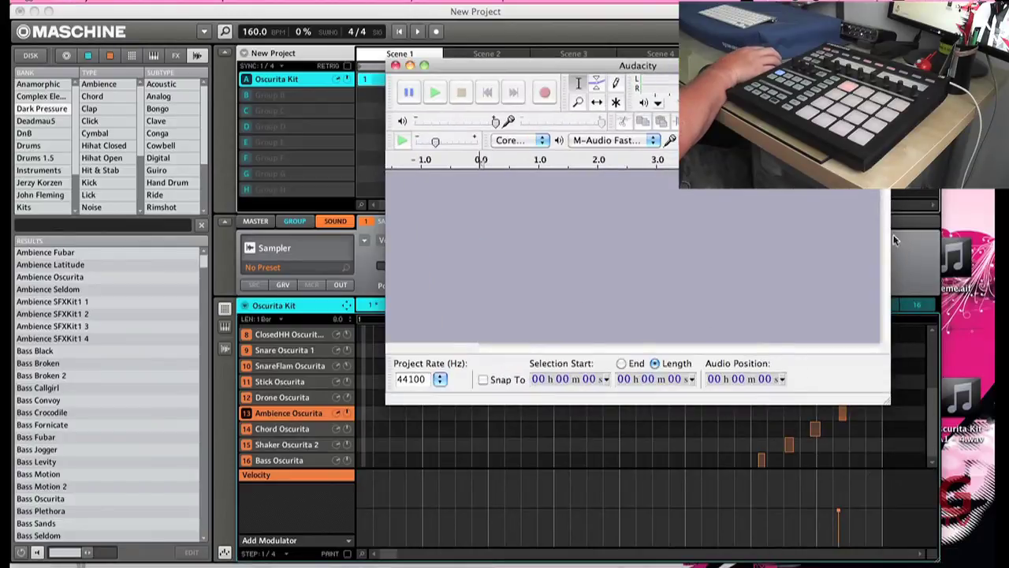
Import Oscurita Kit – A1 – 4.wav into Audacity, making a copy in the project.
left_click_drag(958, 394, 611, 244)
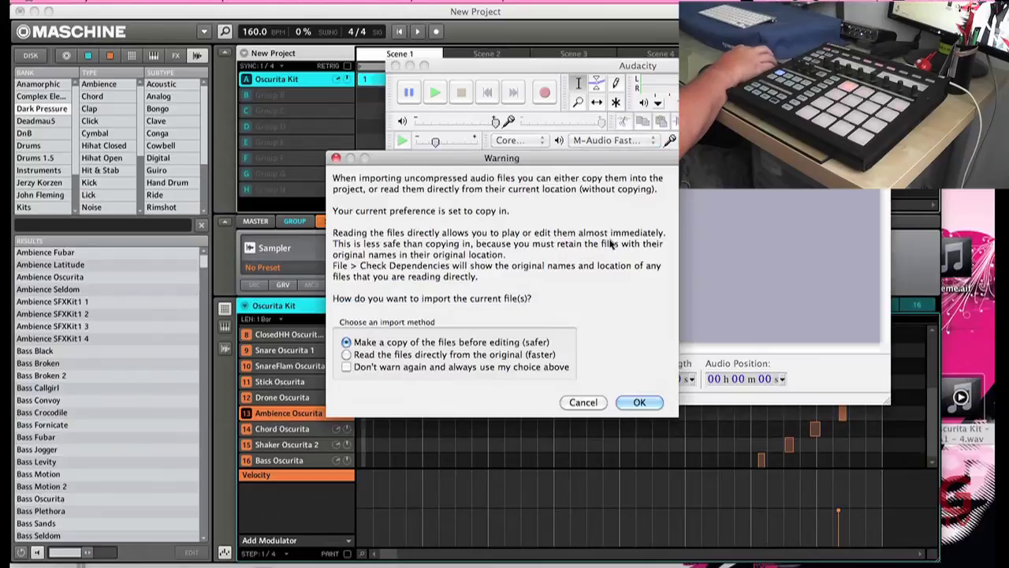
left_click(630, 403)
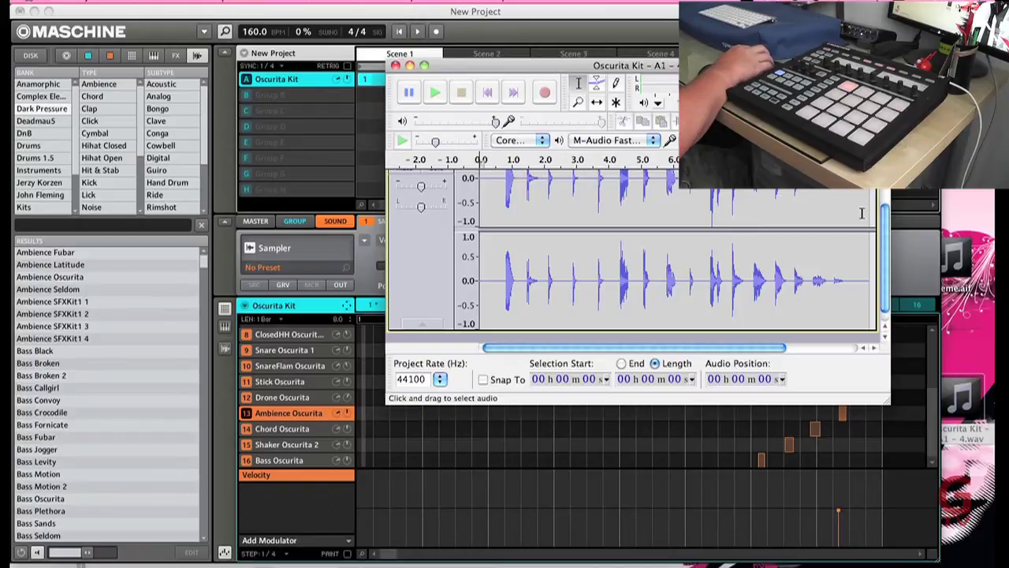
scroll(862, 213, "up", 2)
left_click(668, 228)
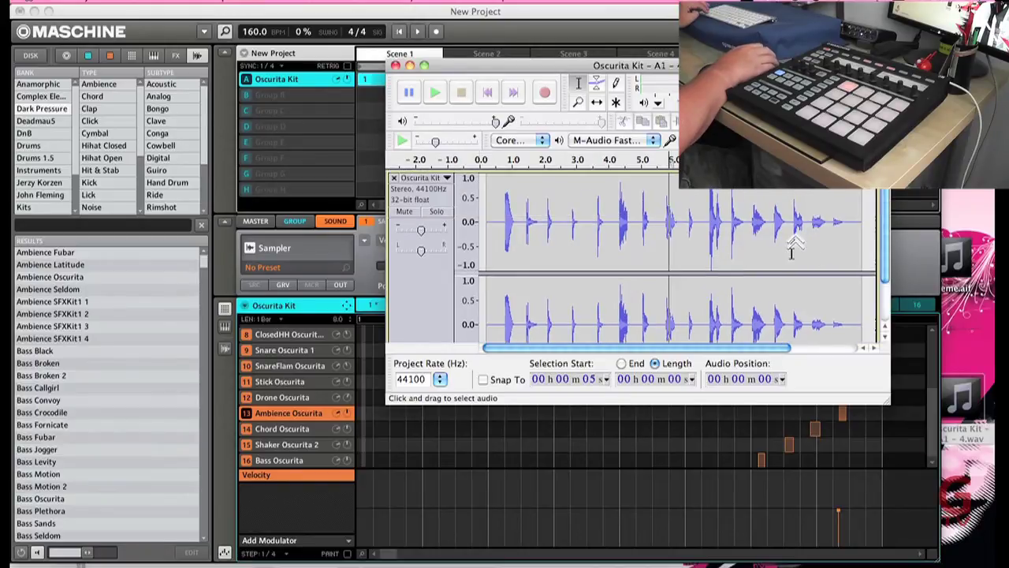
left_click(124, 2)
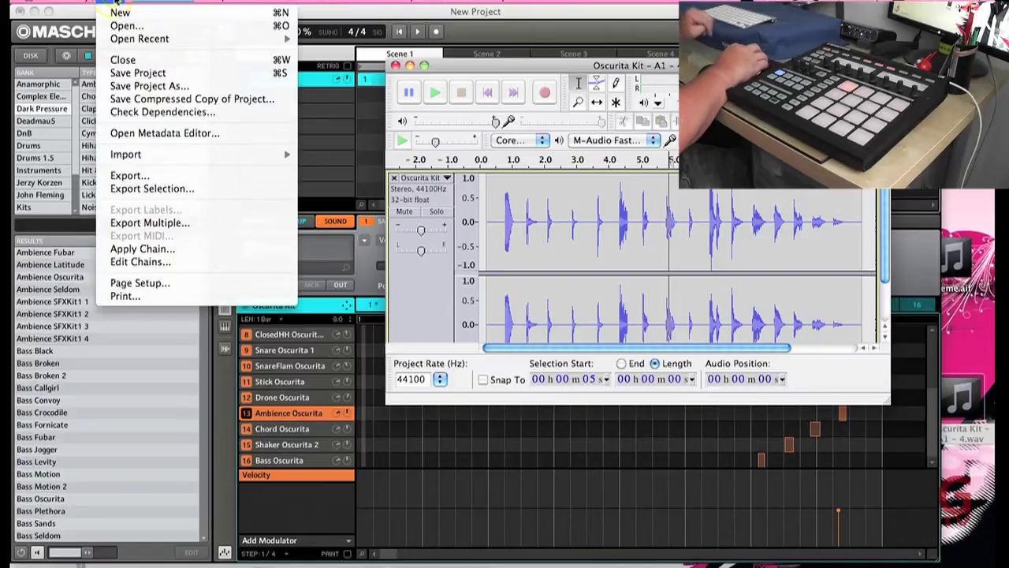
Export the track as AIFF (Apple) signed 16 bit PCM into the Audacity folder, leaving metadata empty.
left_click(152, 189)
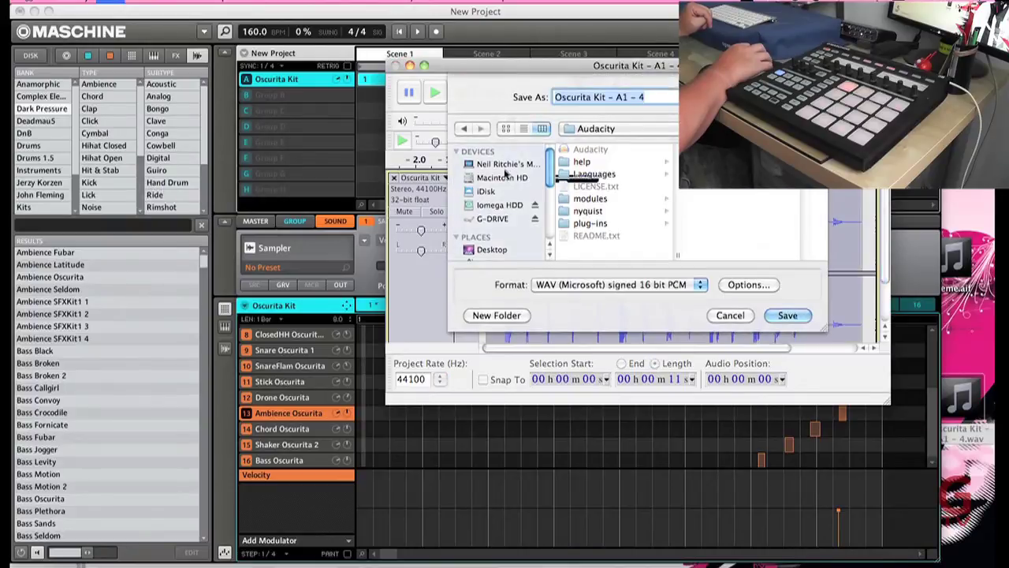
left_click(700, 284)
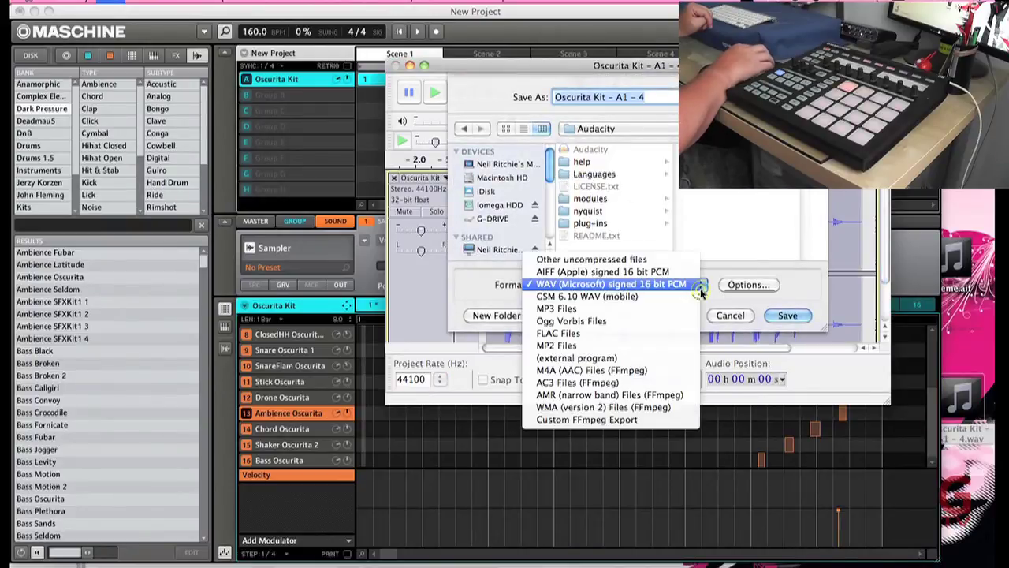
left_click(654, 271)
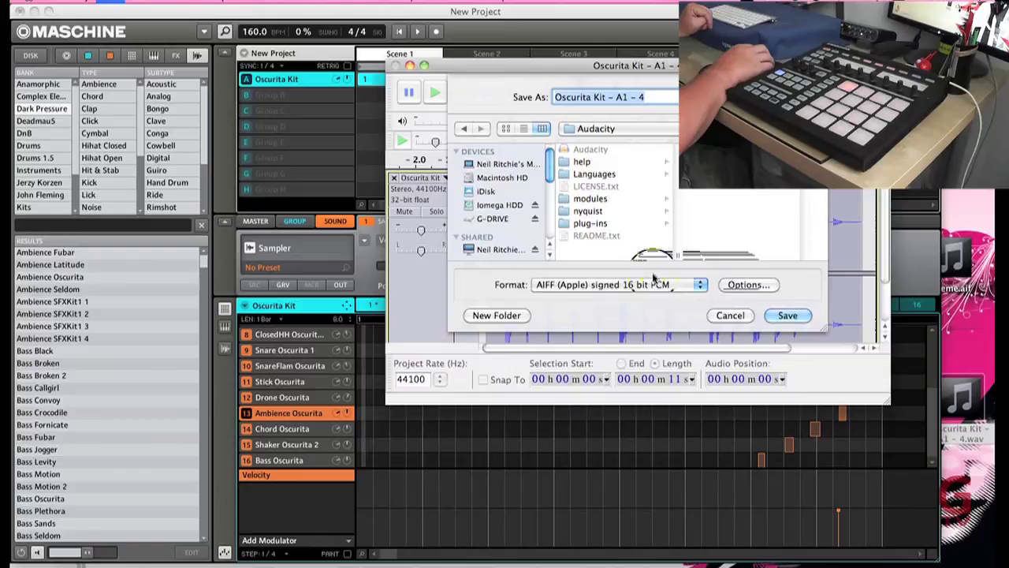
left_click(795, 318)
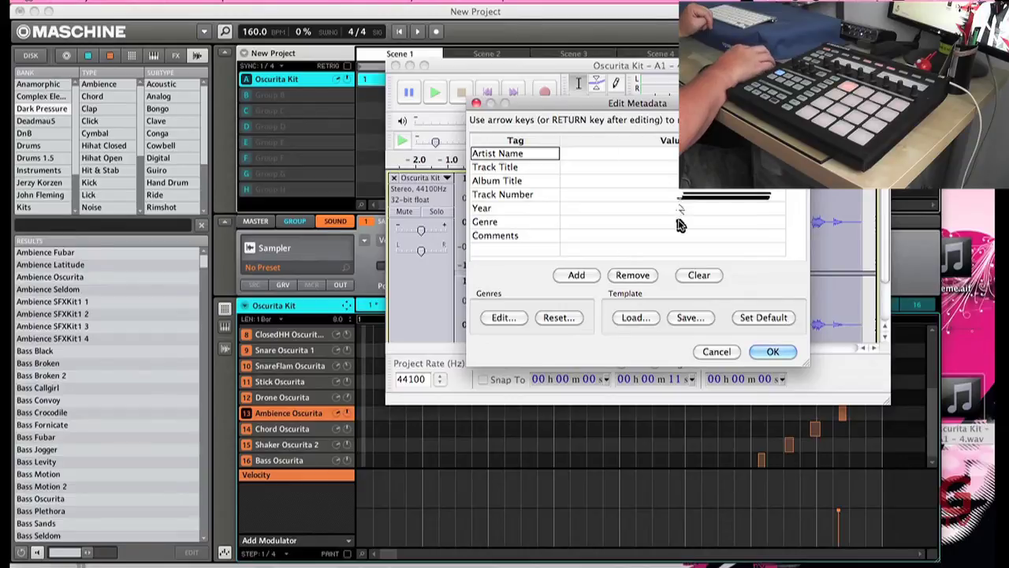
left_click(769, 353)
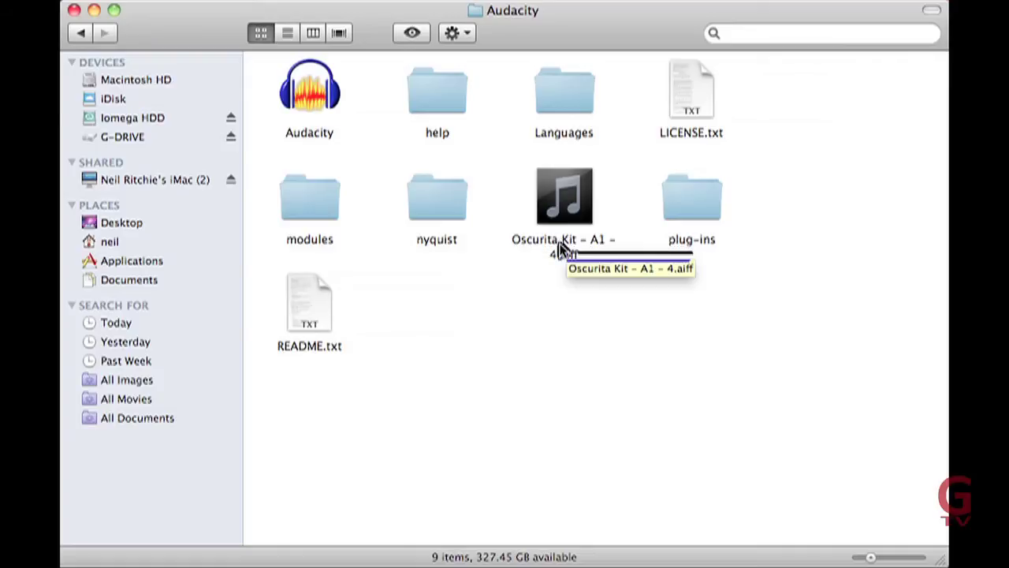
Delete ' - A1 - 4' and ' Kit' from the exported file's name, leaving Oscurita.aiff.
left_click(560, 241)
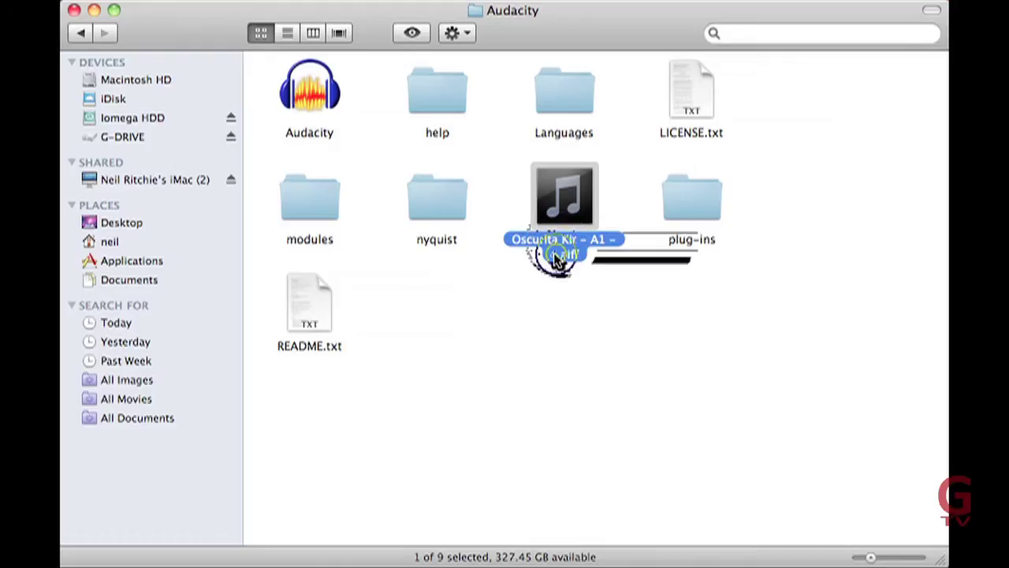
left_click(556, 258)
left_click(554, 251)
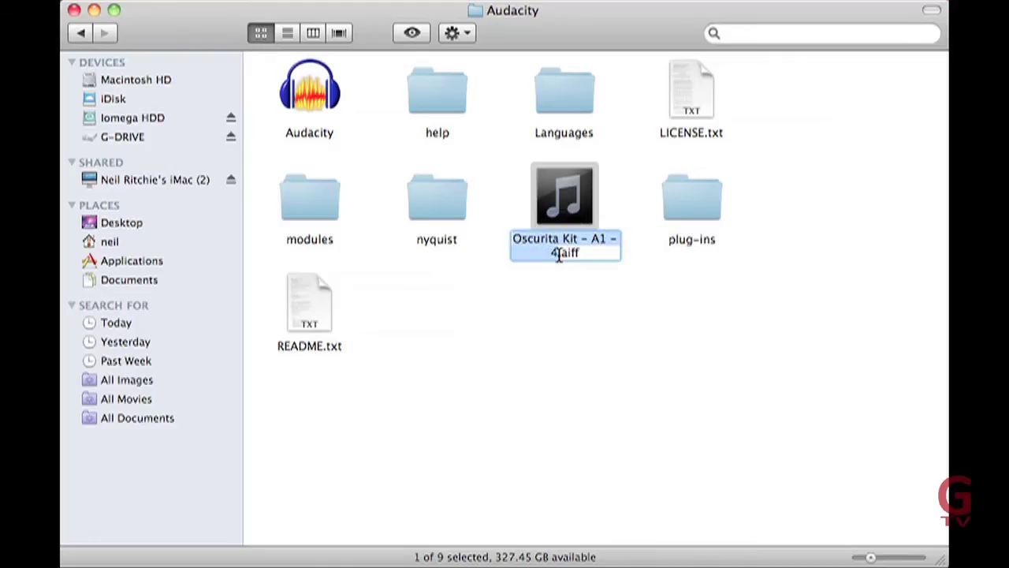
left_click(568, 251)
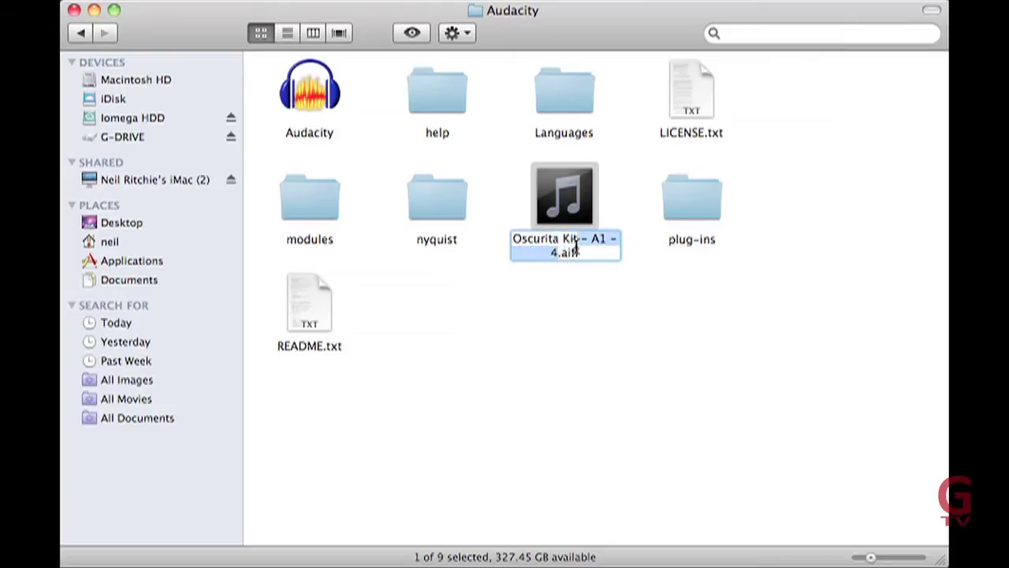
key("BackSpace")
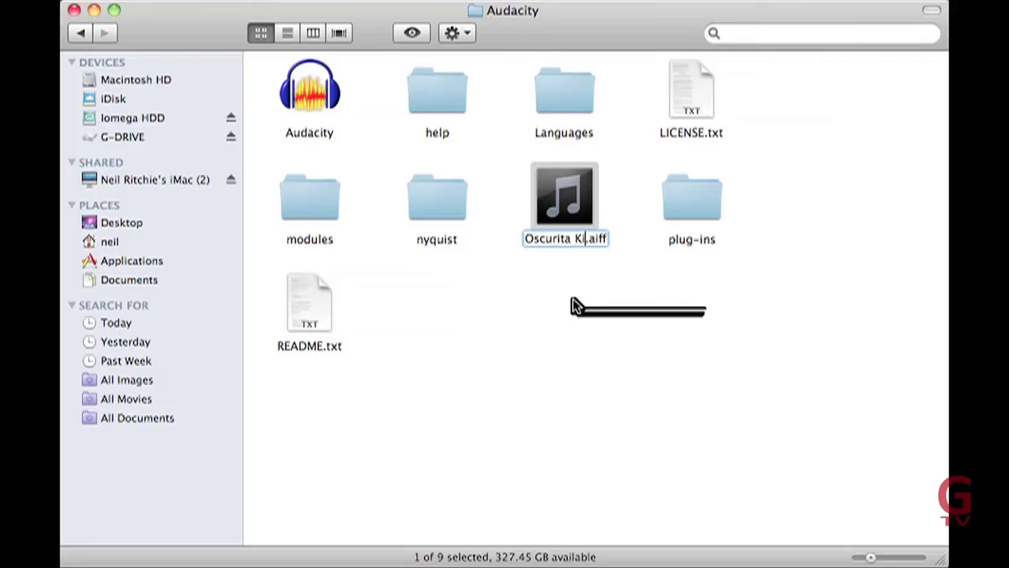
key("BackSpace")
key("BackSpace")
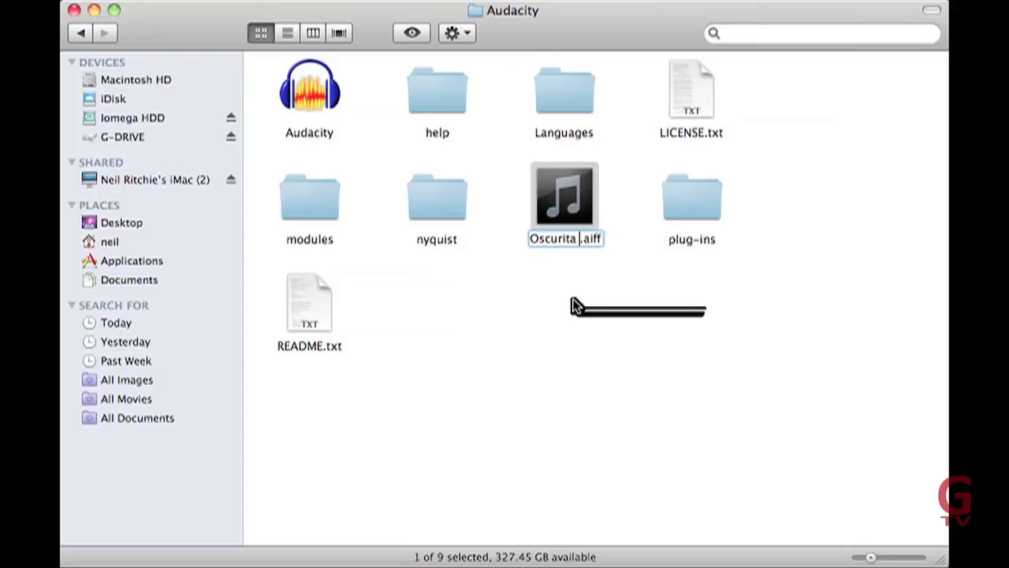
key("BackSpace")
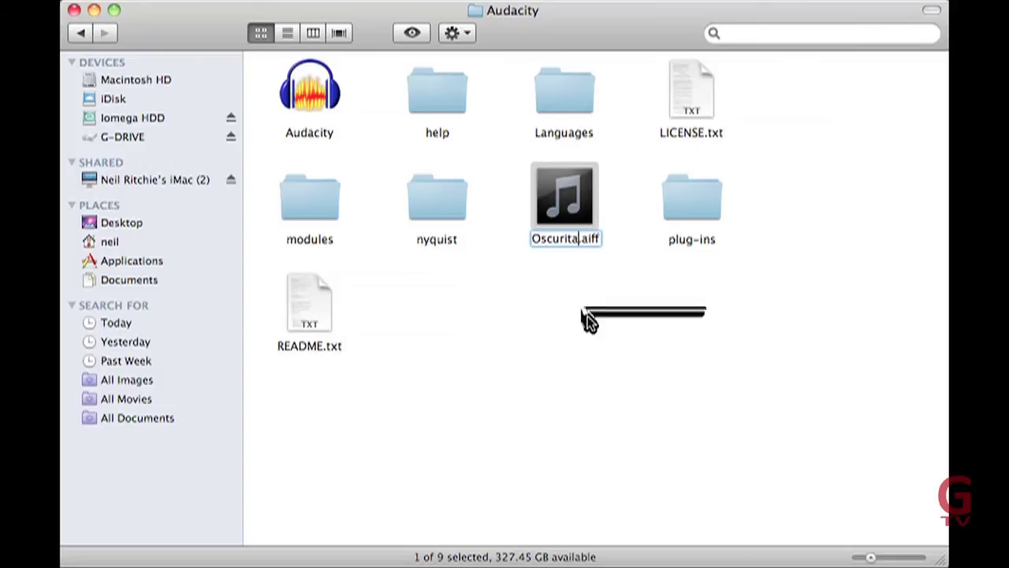
left_click(586, 304)
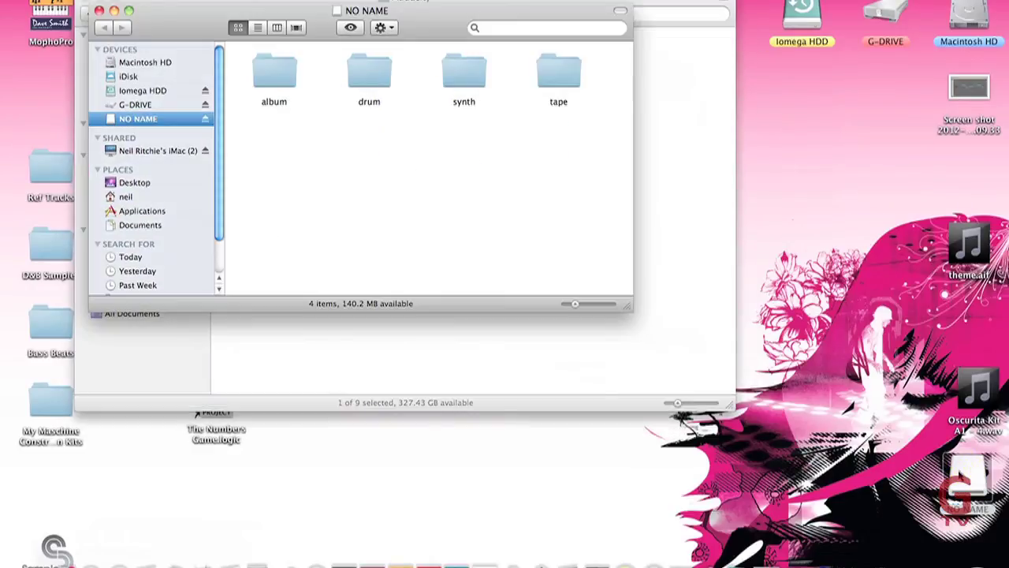
Open the drum/user folder on the NO NAME disk.
left_click_drag(410, 11, 447, 76)
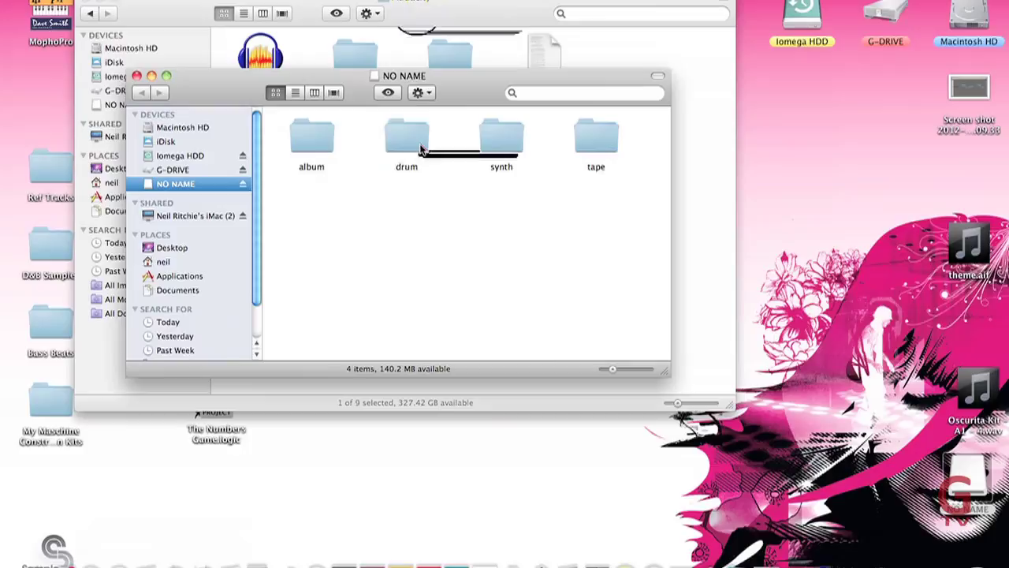
double_click(421, 149)
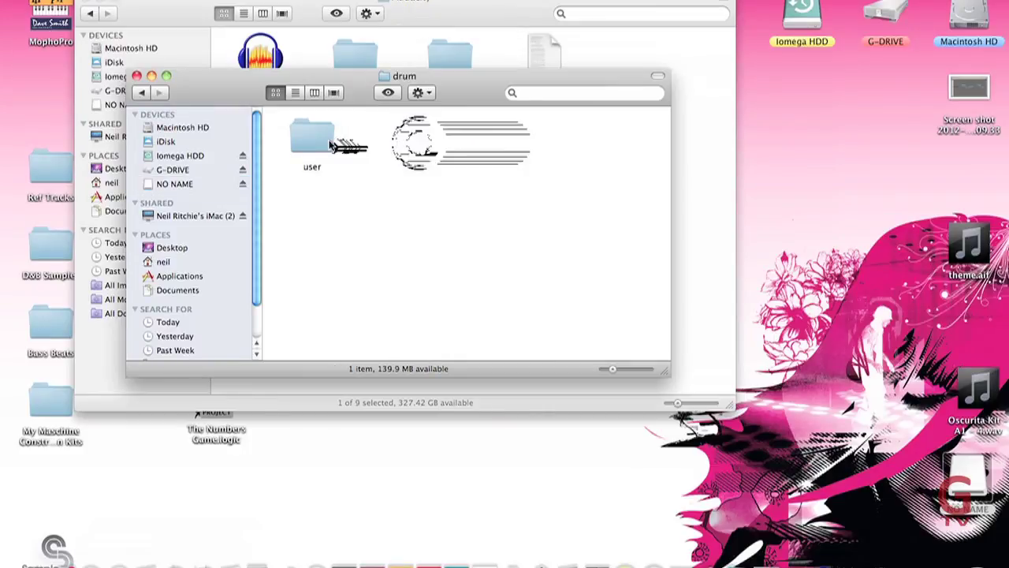
left_click(327, 145)
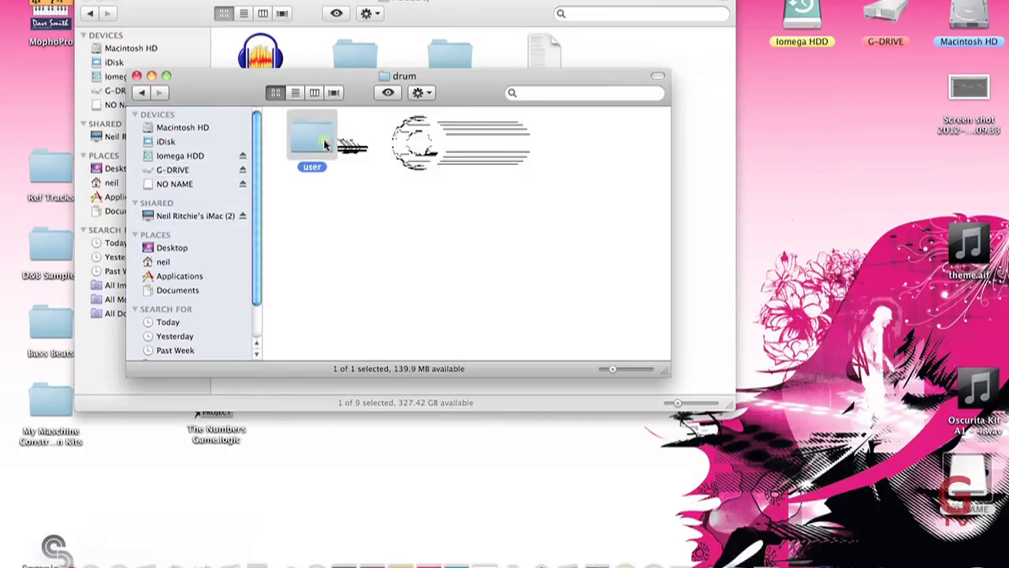
double_click(325, 145)
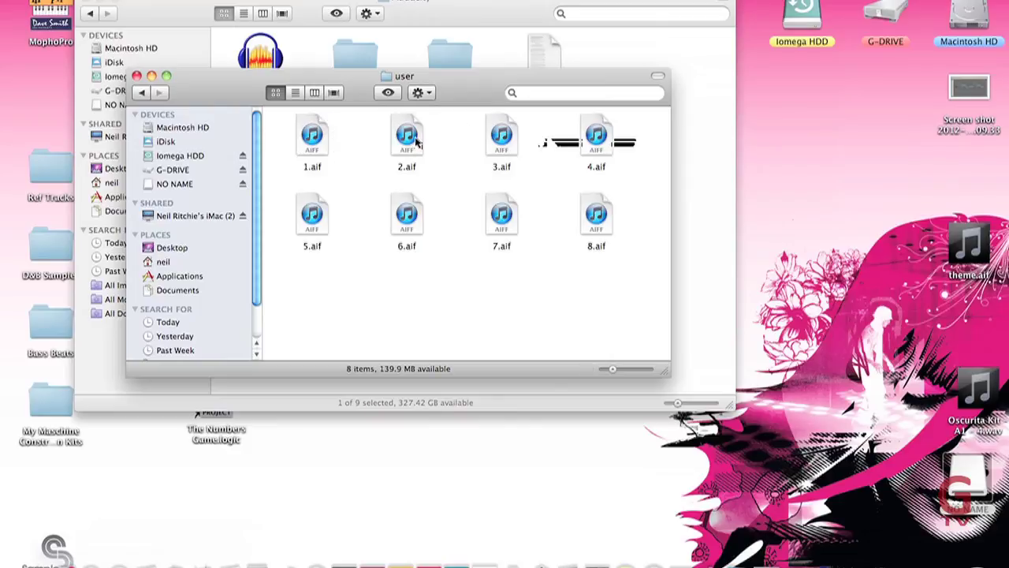
Copy Oscurita.aiff from the Audacity folder into the user folder beside 1.aif–8.aif.
left_click_drag(461, 81, 468, 205)
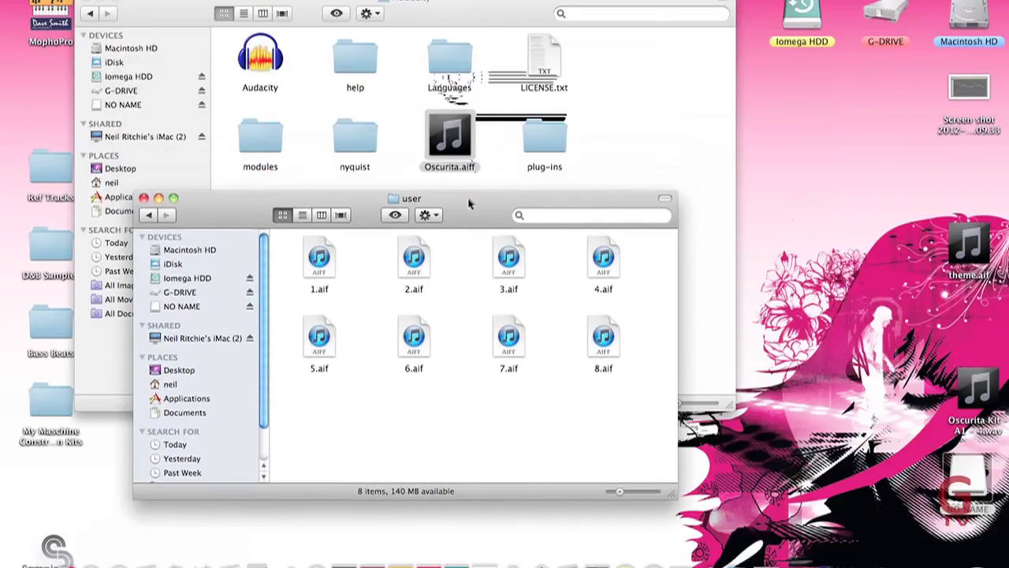
mouse_move(473, 167)
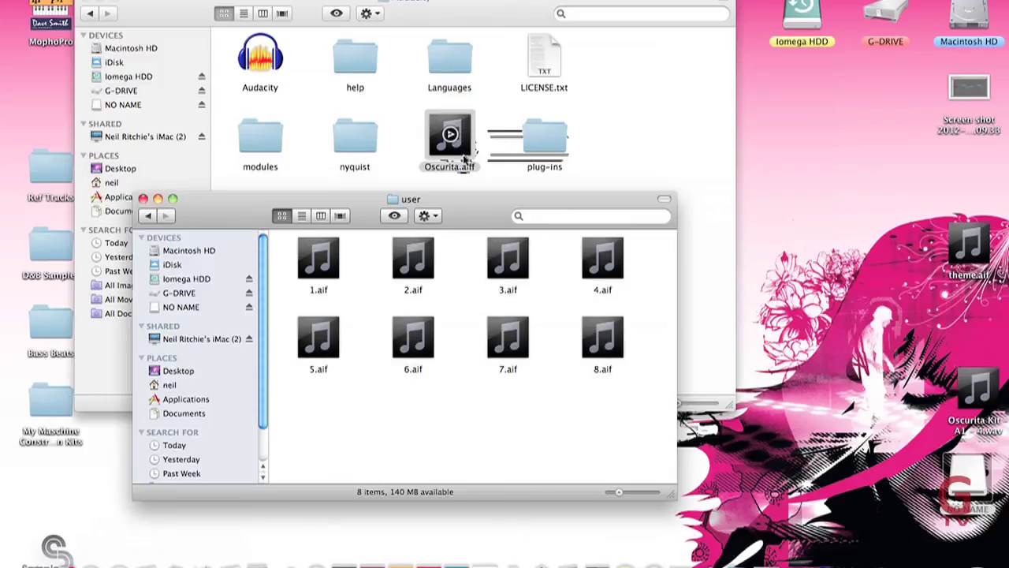
left_click_drag(462, 145, 443, 442)
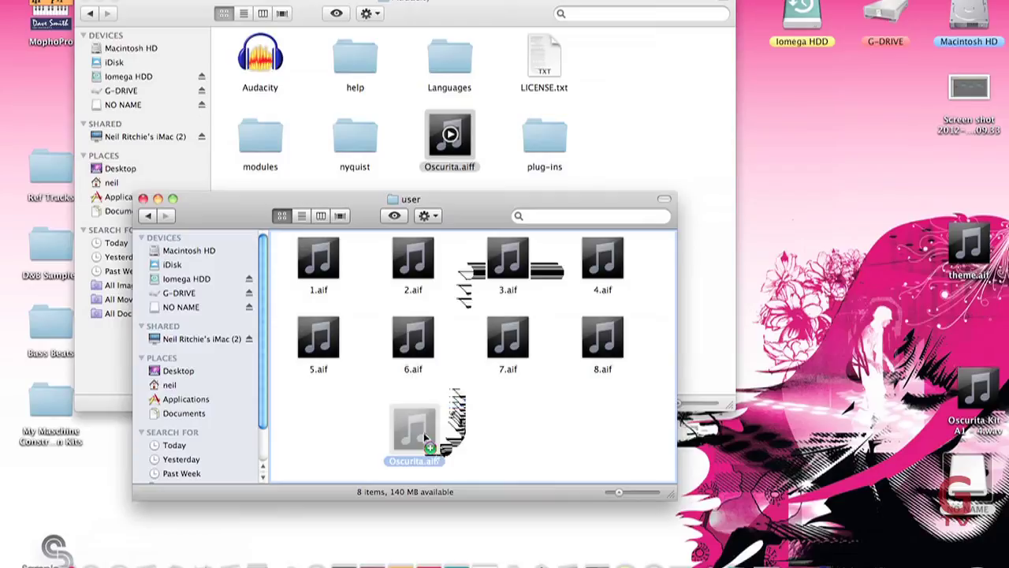
left_click_drag(425, 438, 425, 428)
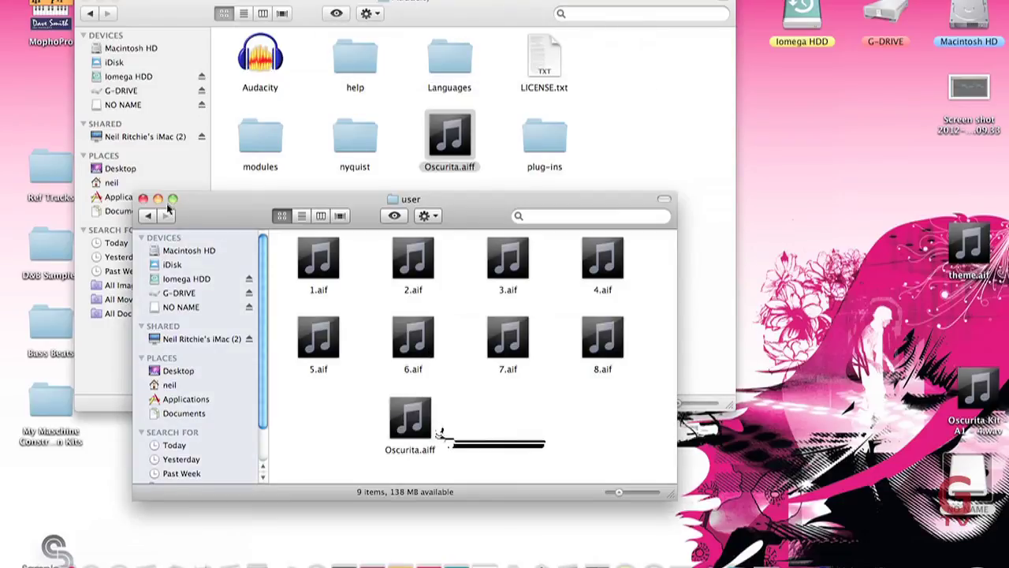
Close the user folder window and eject NO NAME from its desktop icon's menu.
left_click(143, 199)
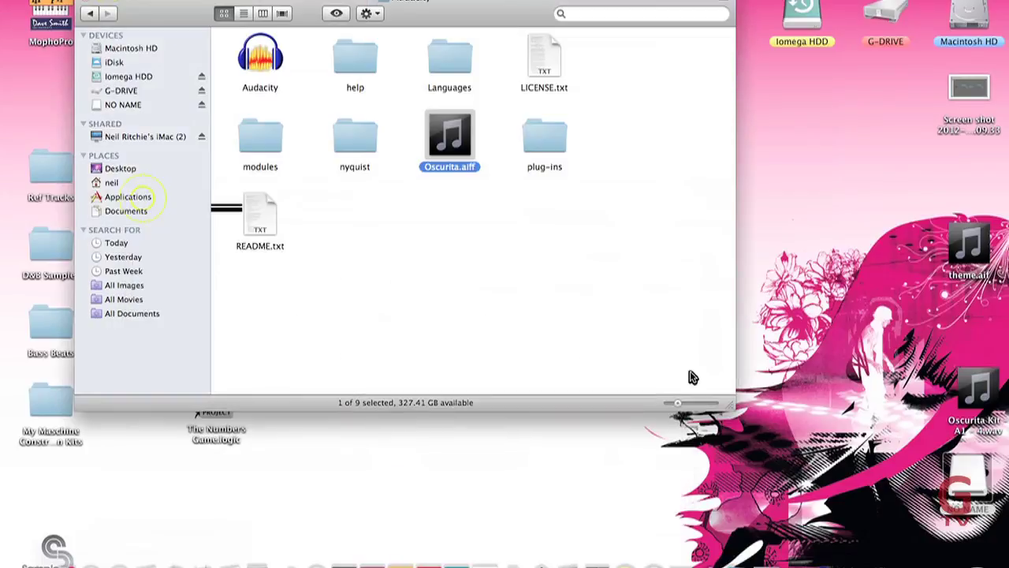
right_click(975, 482)
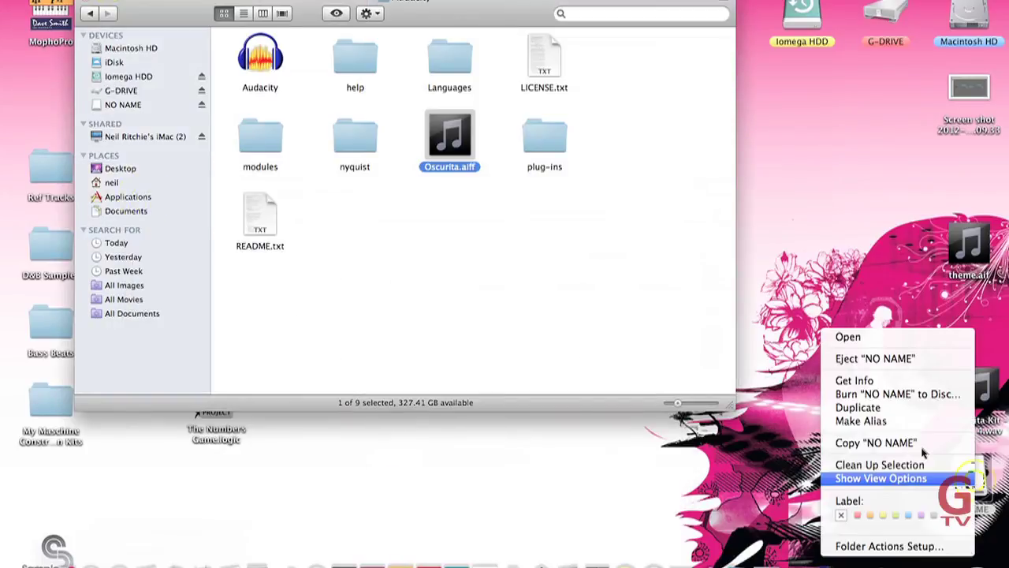
left_click(906, 360)
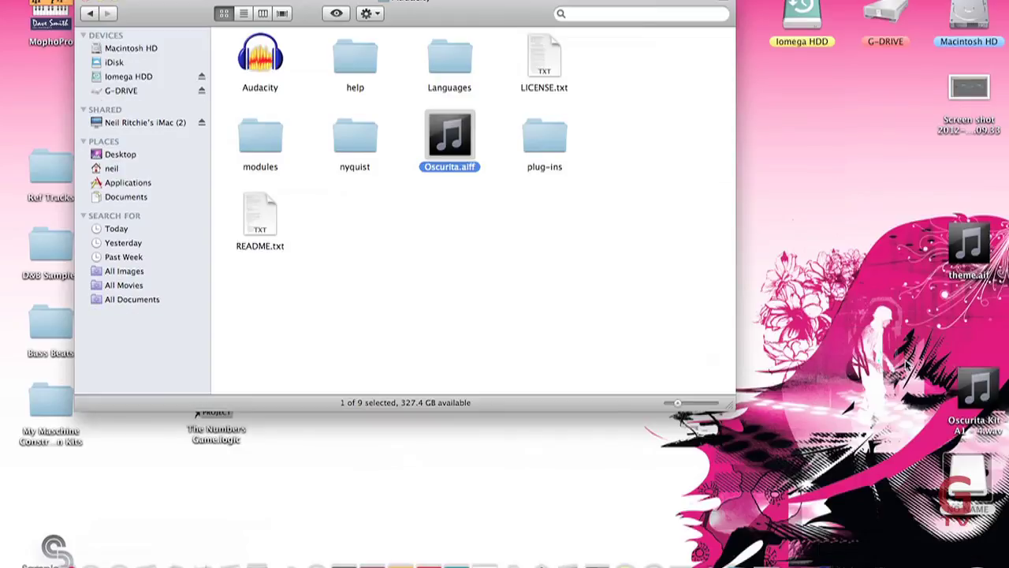